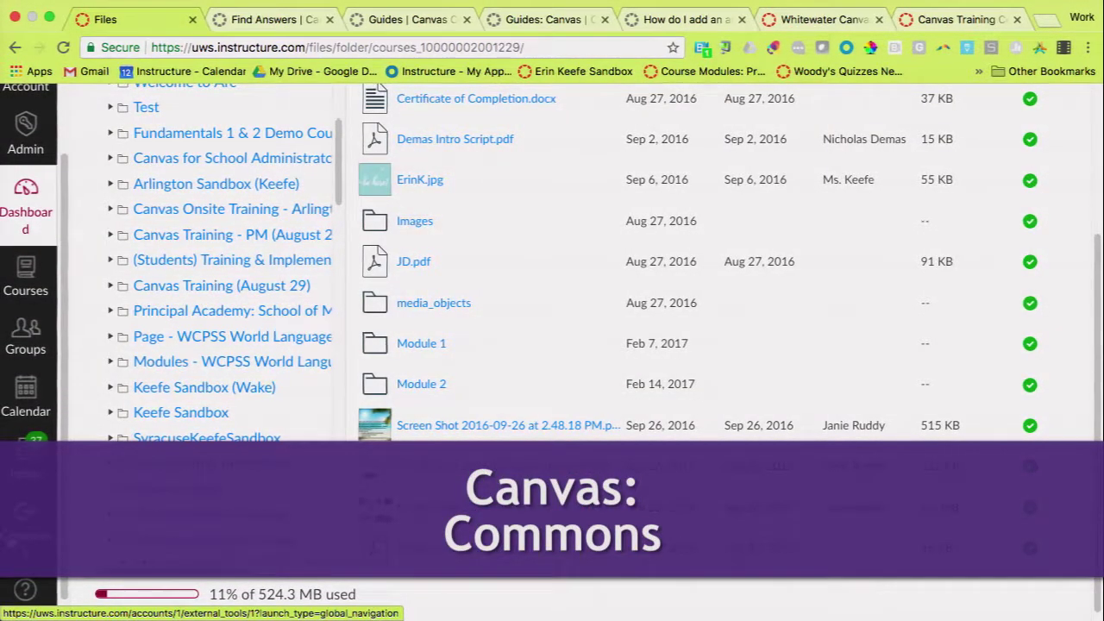
- Launch Canvas Commons from the Canvas global navigation
{"action": "left_click", "coordinate": [77, 524]}
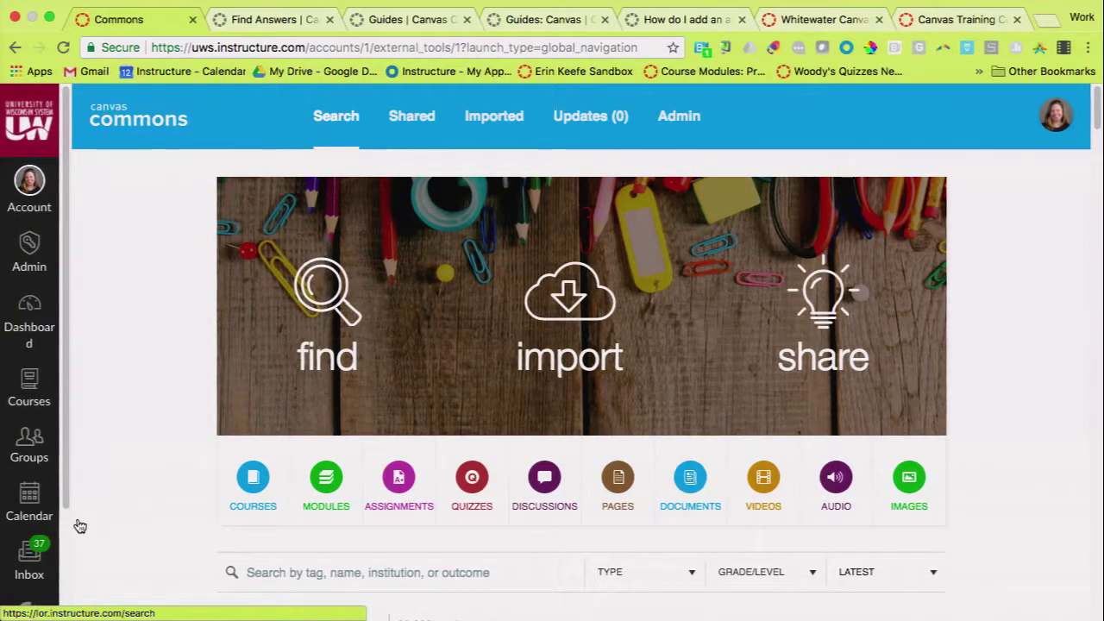
{"action": "scroll", "coordinate": [79, 526], "scroll_direction": "down", "scroll_amount": 3}
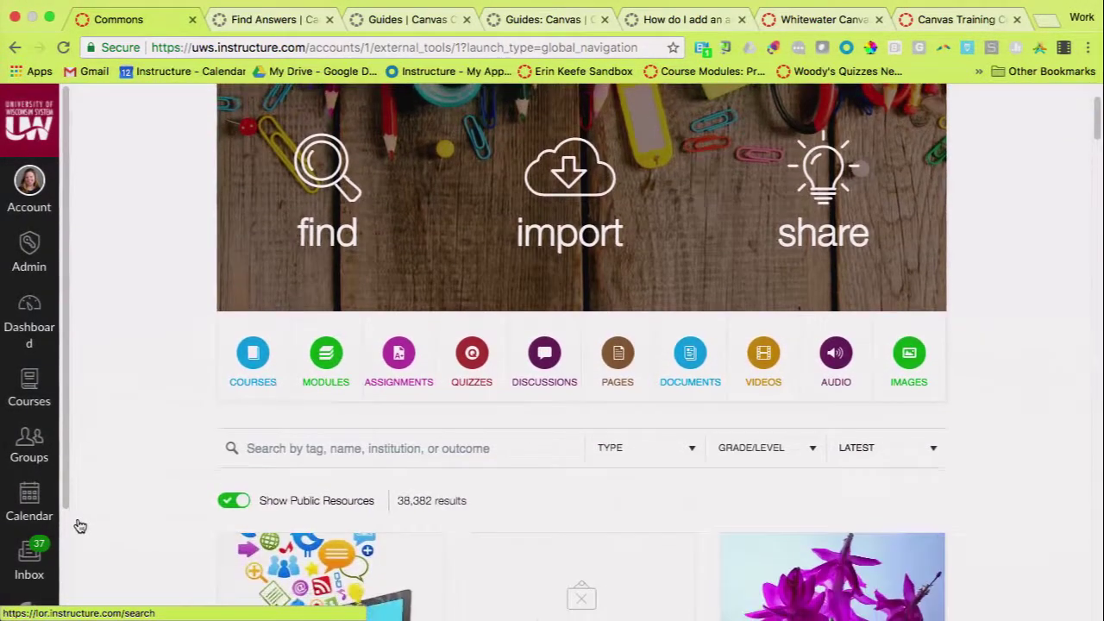
{"action": "scroll", "coordinate": [79, 526], "scroll_direction": "down", "scroll_amount": 2}
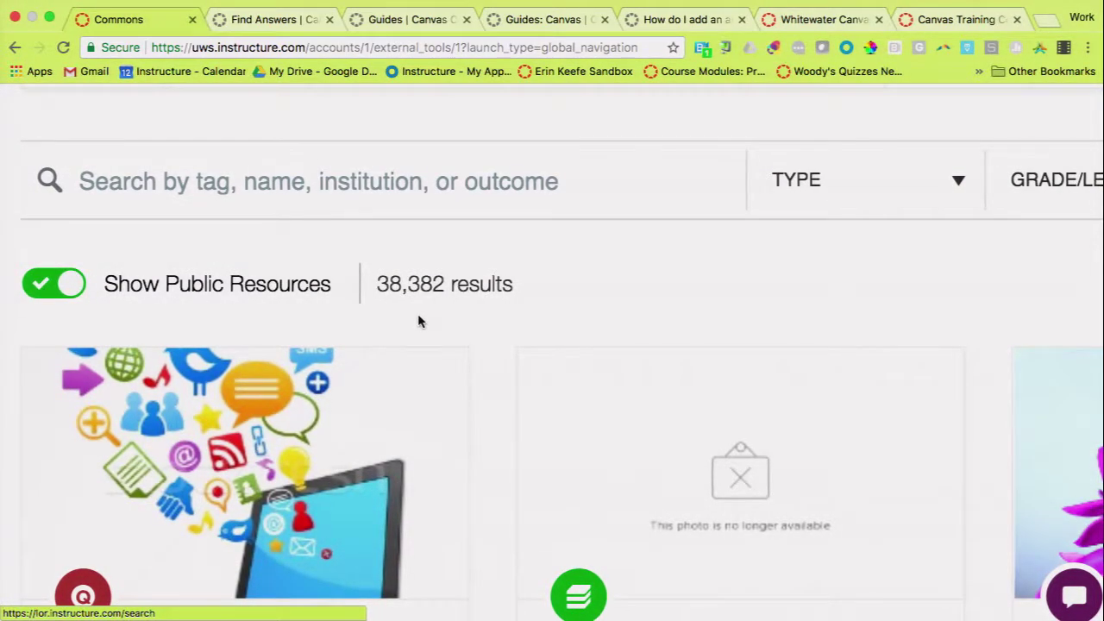
{"action": "key", "text": "ctrl+0"}
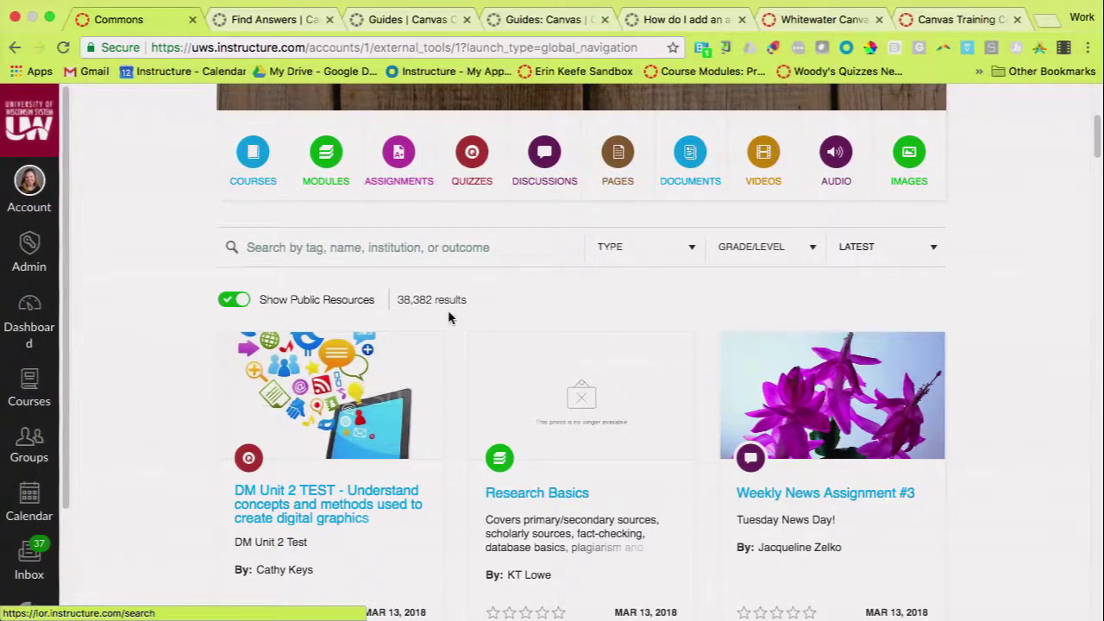
{"action": "scroll", "coordinate": [1027, 271], "scroll_direction": "up", "scroll_amount": 3}
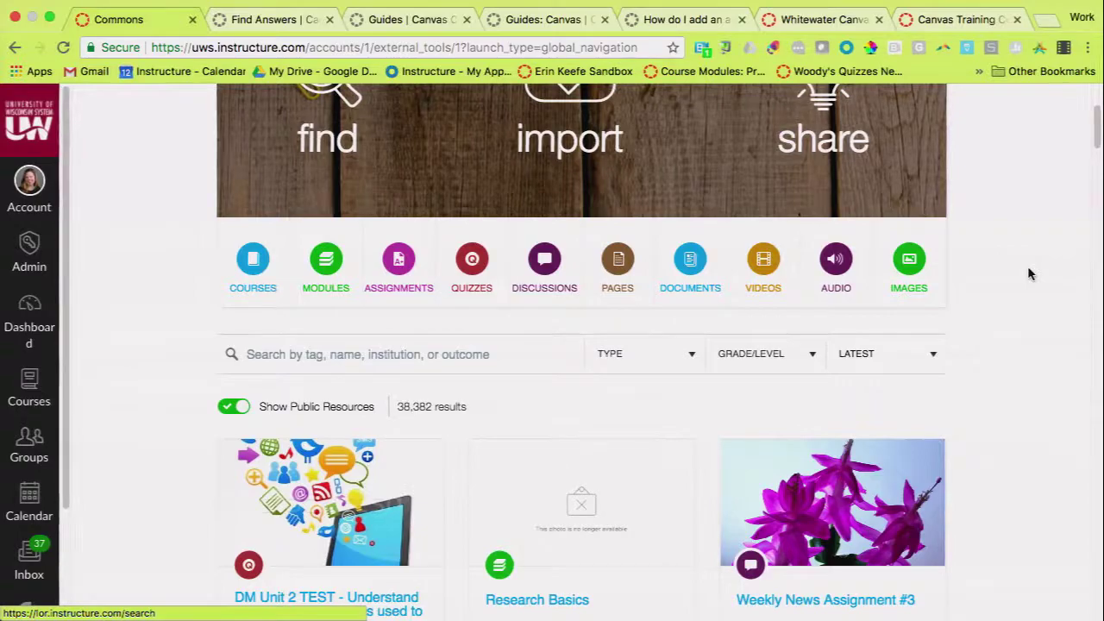
{"action": "scroll", "coordinate": [1028, 274], "scroll_direction": "down", "scroll_amount": 4}
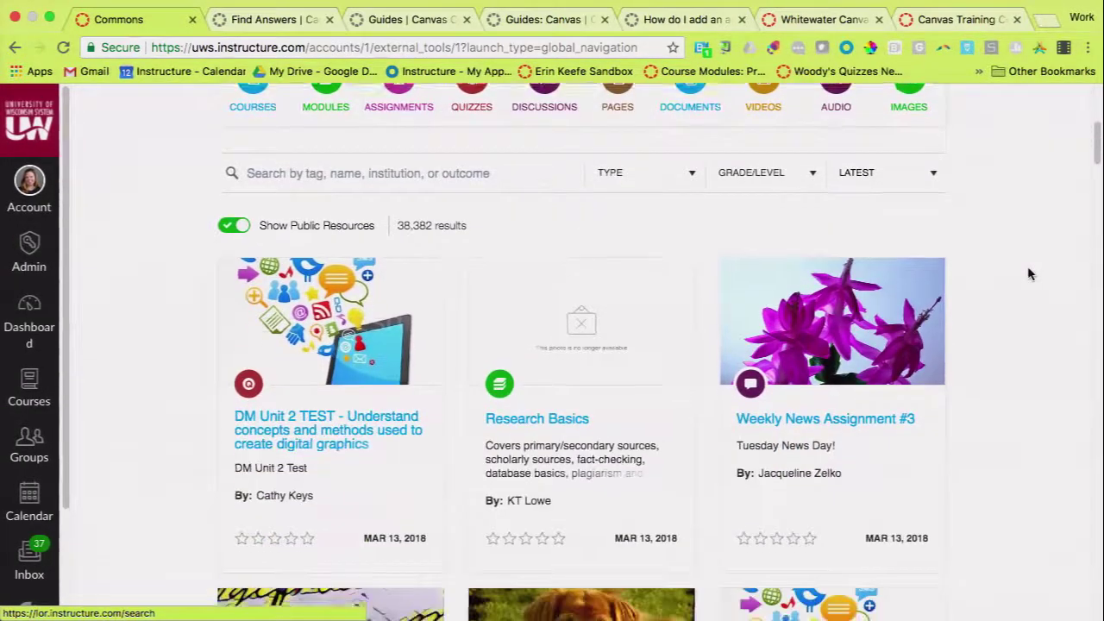
{"action": "scroll", "coordinate": [1028, 274], "scroll_direction": "down", "scroll_amount": 4}
{"action": "scroll", "coordinate": [1028, 274], "scroll_direction": "up", "scroll_amount": 2}
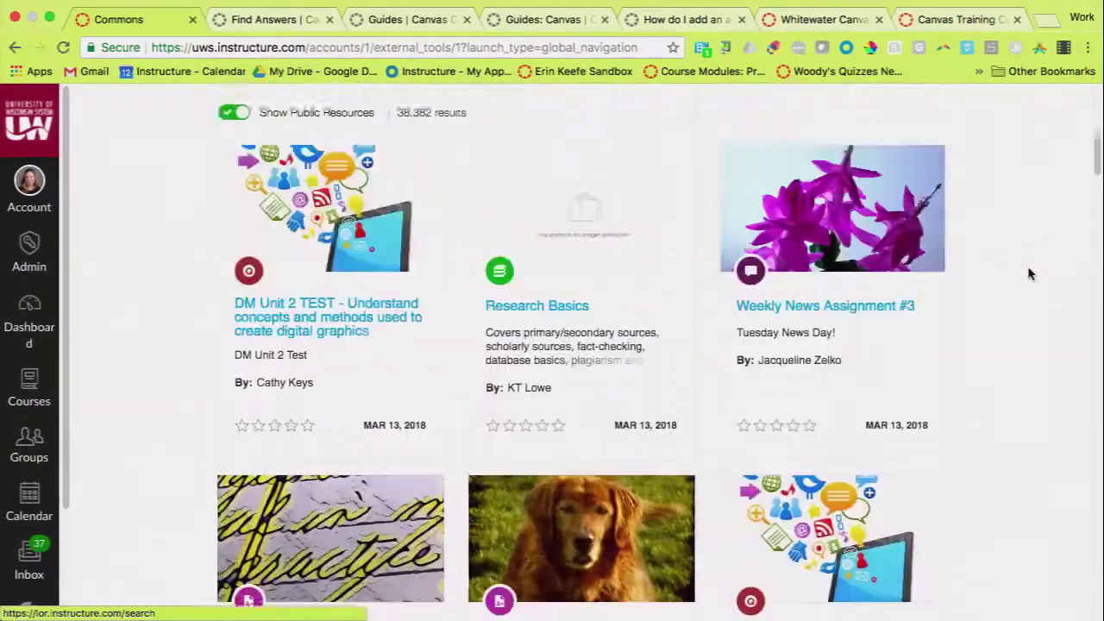
{"action": "scroll", "coordinate": [1028, 274], "scroll_direction": "up", "scroll_amount": 10}
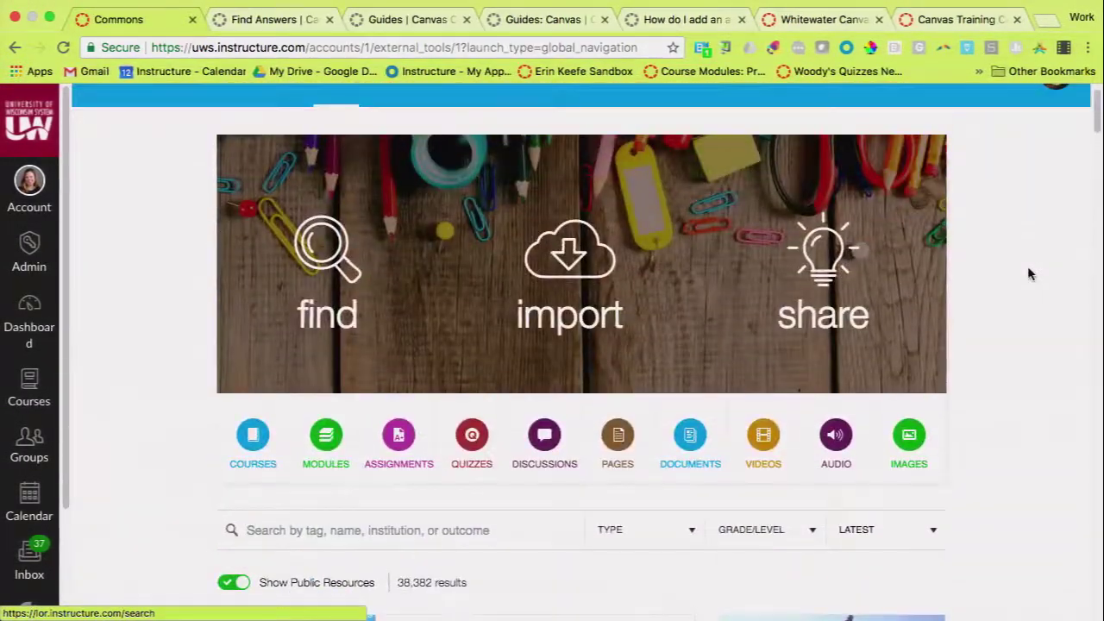
{"action": "left_click", "coordinate": [253, 438]}
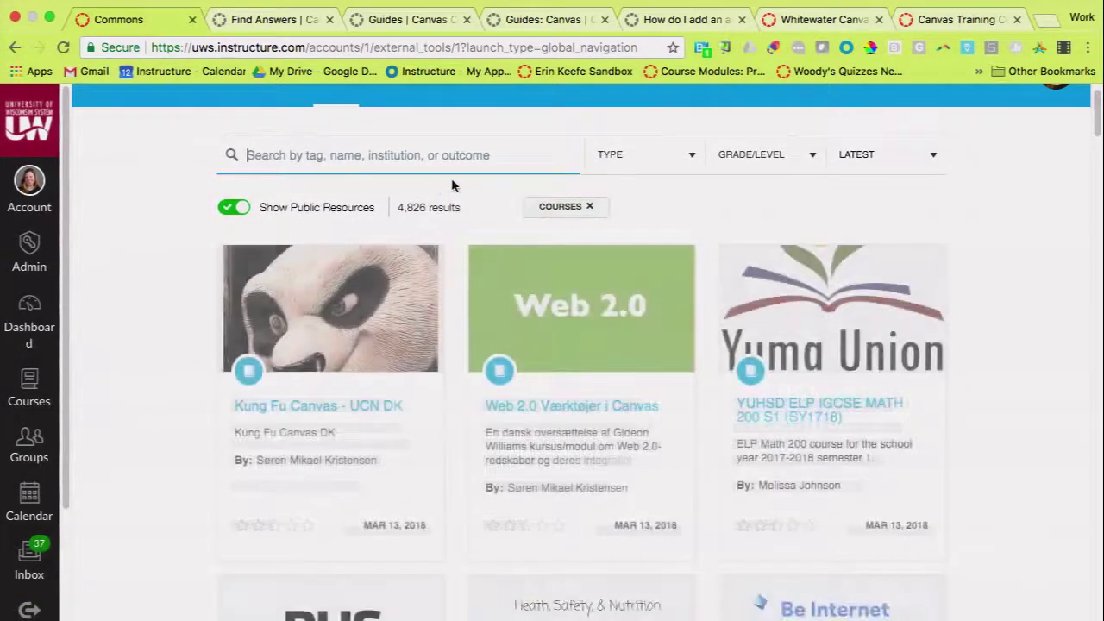
- Search courses for 'california' and browse the 127 matching course results
{"action": "scroll", "coordinate": [549, 181], "scroll_direction": "up", "scroll_amount": 1}
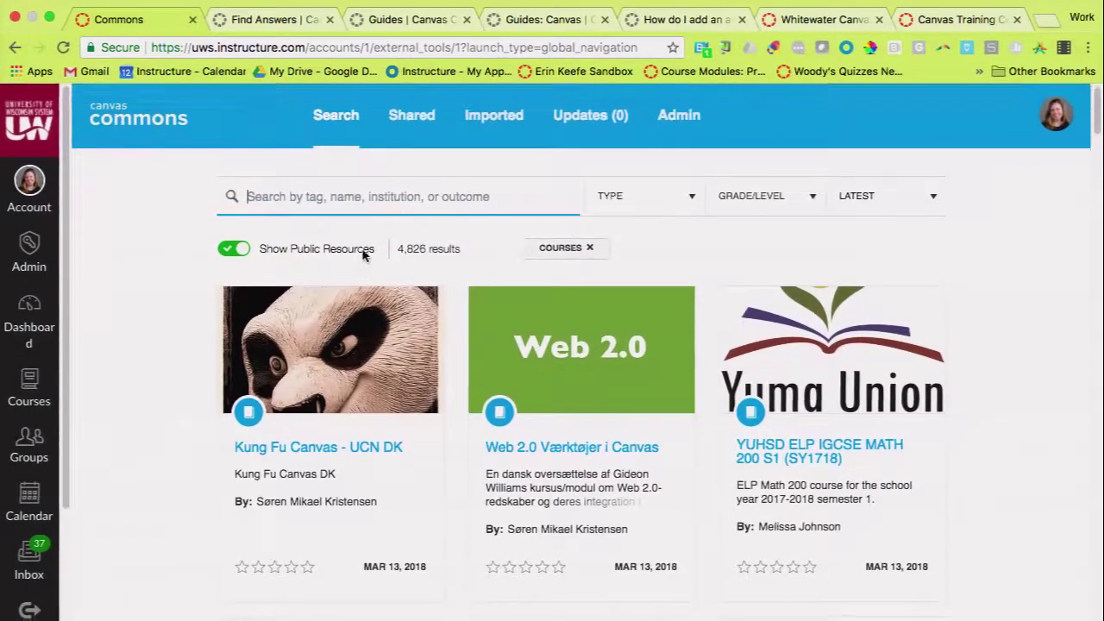
{"action": "left_click", "coordinate": [469, 197]}
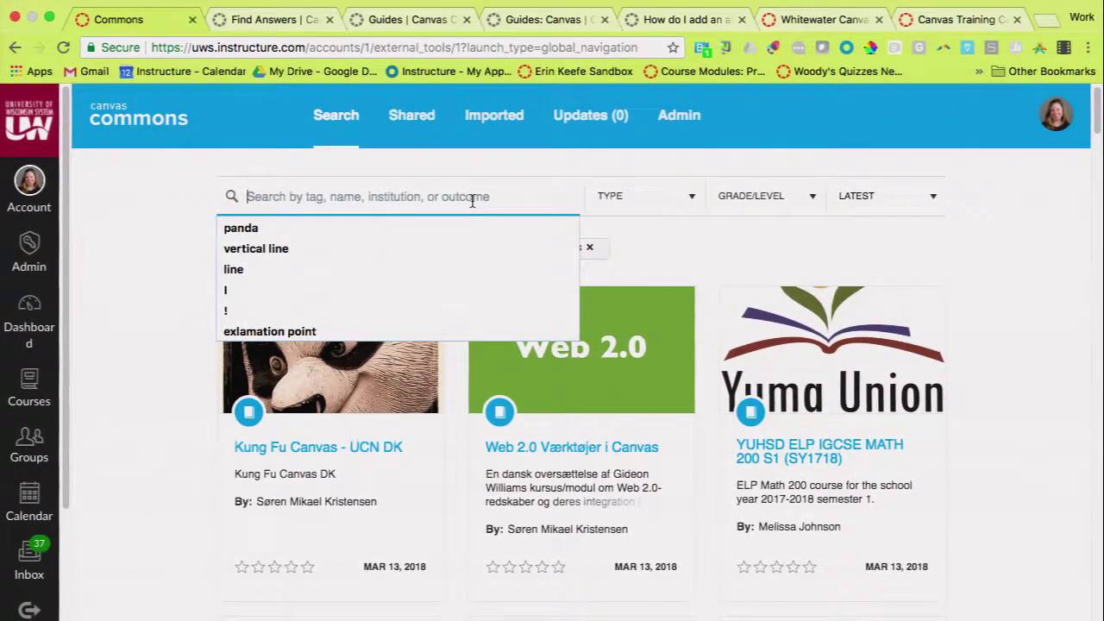
{"action": "type", "text": "calif"}
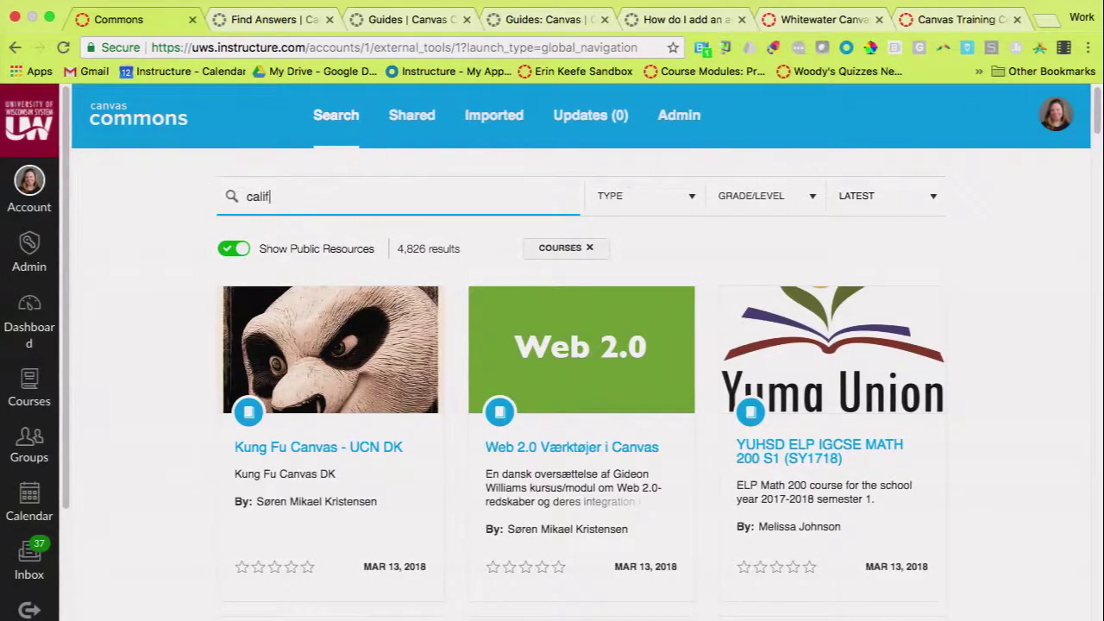
{"action": "type", "text": "ornia"}
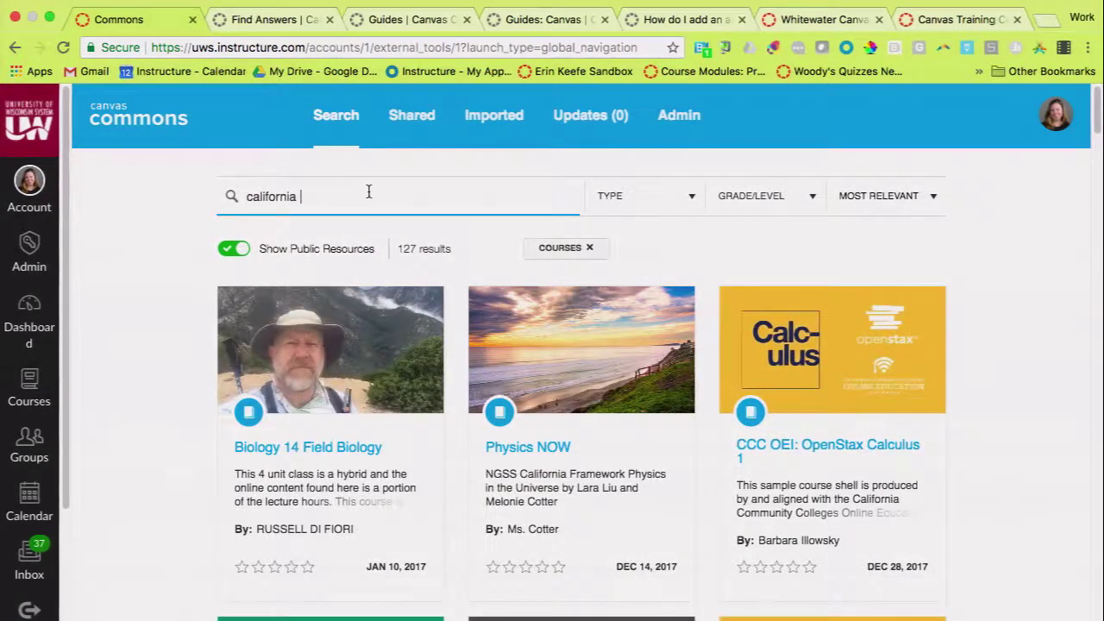
{"action": "scroll", "coordinate": [854, 472], "scroll_direction": "up", "scroll_amount": 3}
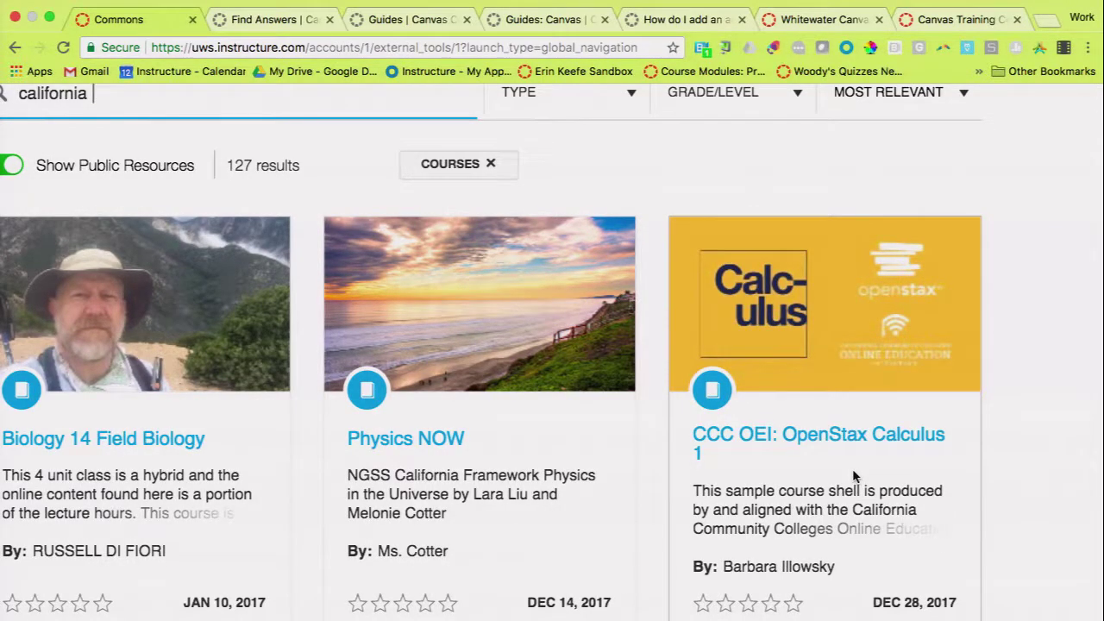
{"action": "scroll", "coordinate": [854, 476], "scroll_direction": "down", "scroll_amount": 3}
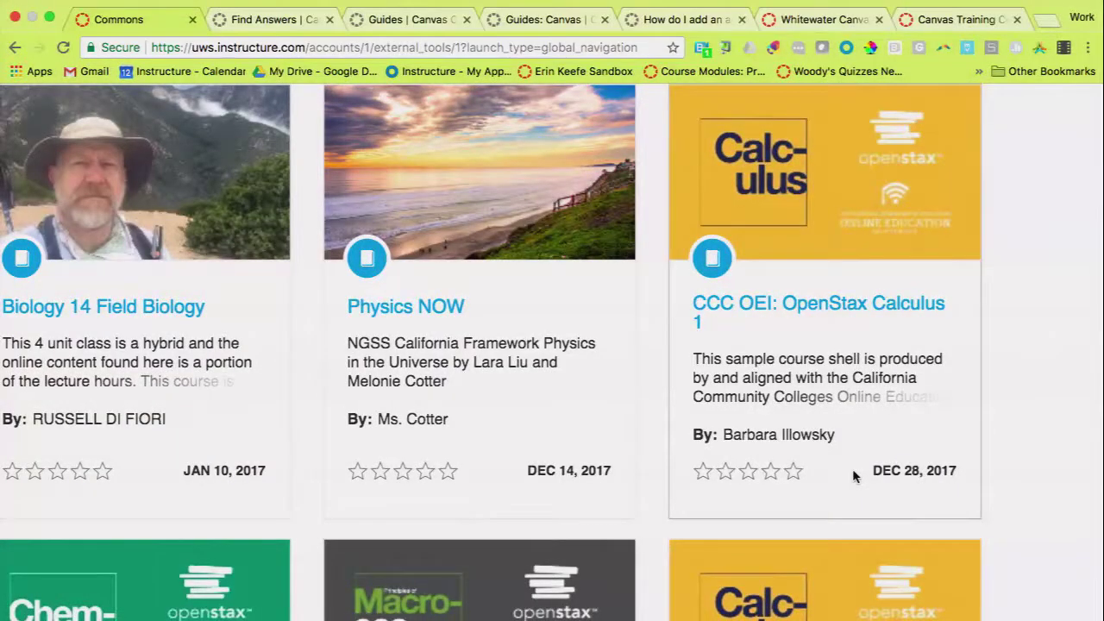
{"action": "key", "text": "ctrl+minus"}
{"action": "scroll", "coordinate": [776, 432], "scroll_direction": "down", "scroll_amount": 8}
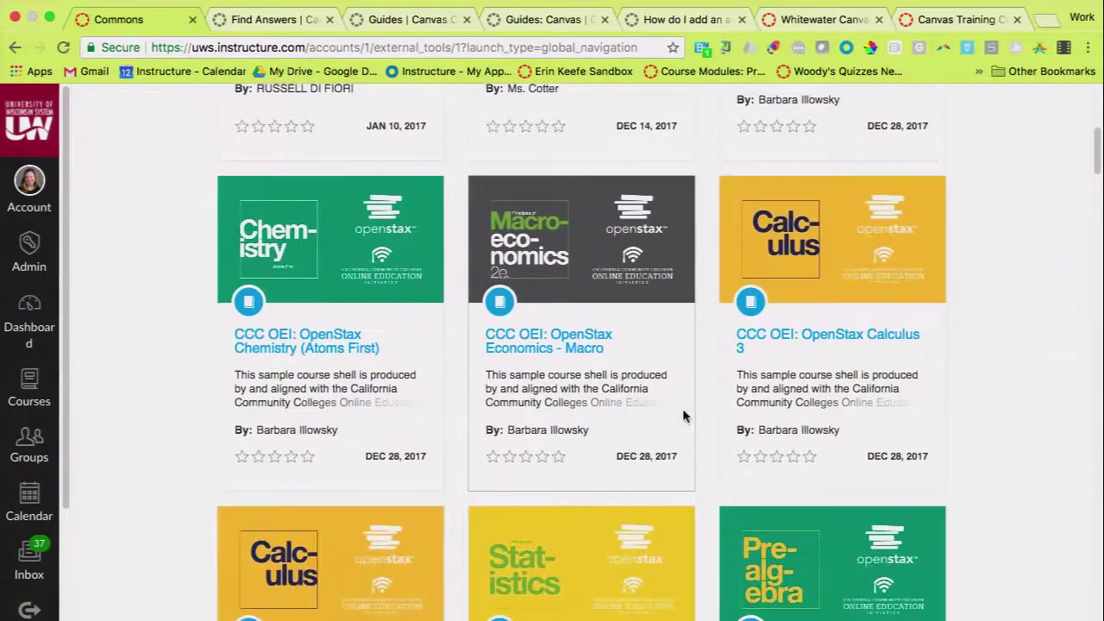
{"action": "scroll", "coordinate": [682, 416], "scroll_direction": "down", "scroll_amount": 5}
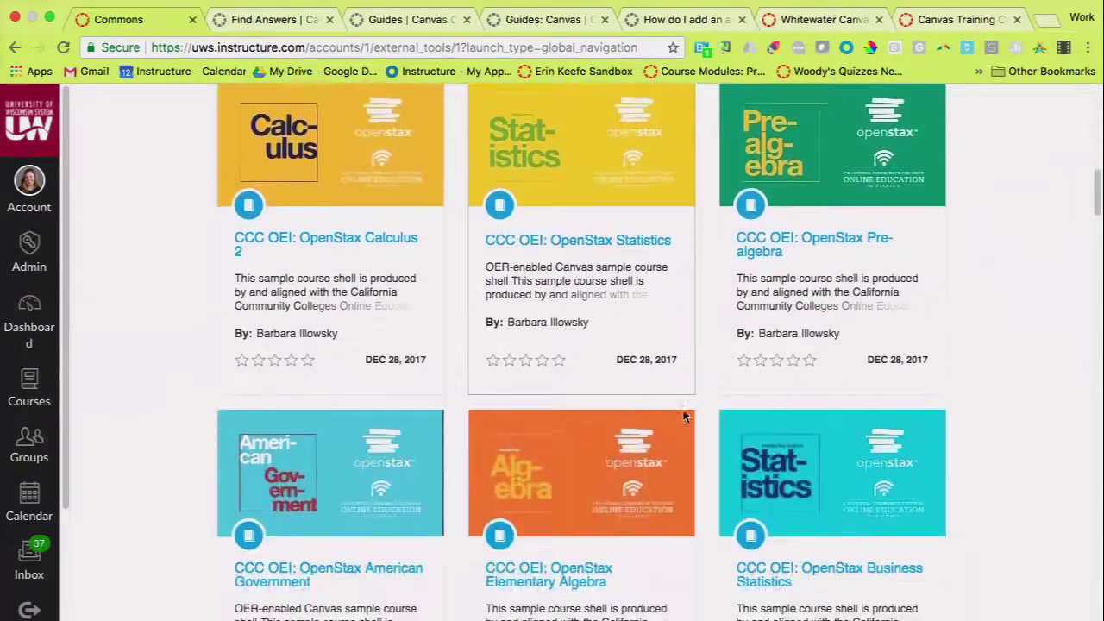
{"action": "scroll", "coordinate": [683, 416], "scroll_direction": "down", "scroll_amount": 1}
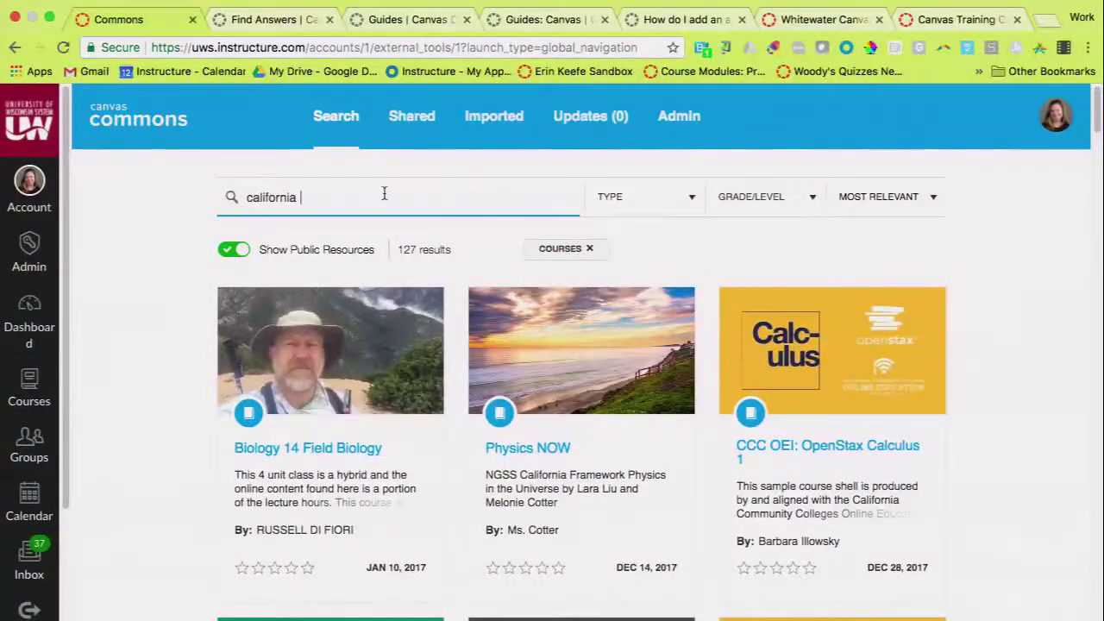
- Delete the 'california' search text and remove the COURSES filter chip
{"action": "double_click", "coordinate": [340, 192]}
{"action": "key", "text": "BackSpace"}
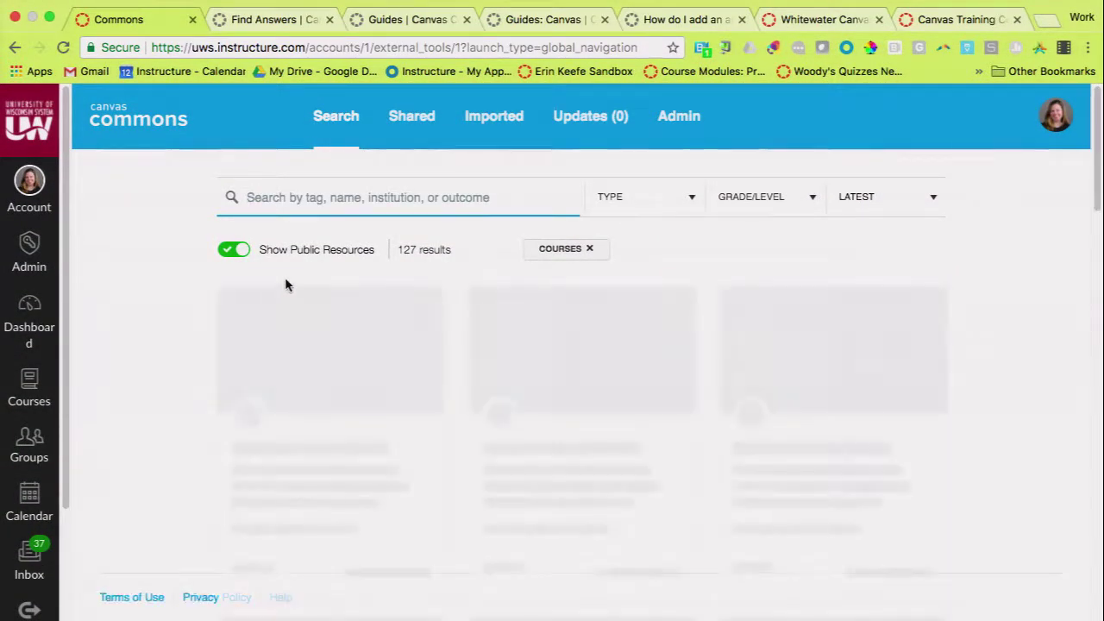
{"action": "left_click", "coordinate": [596, 255]}
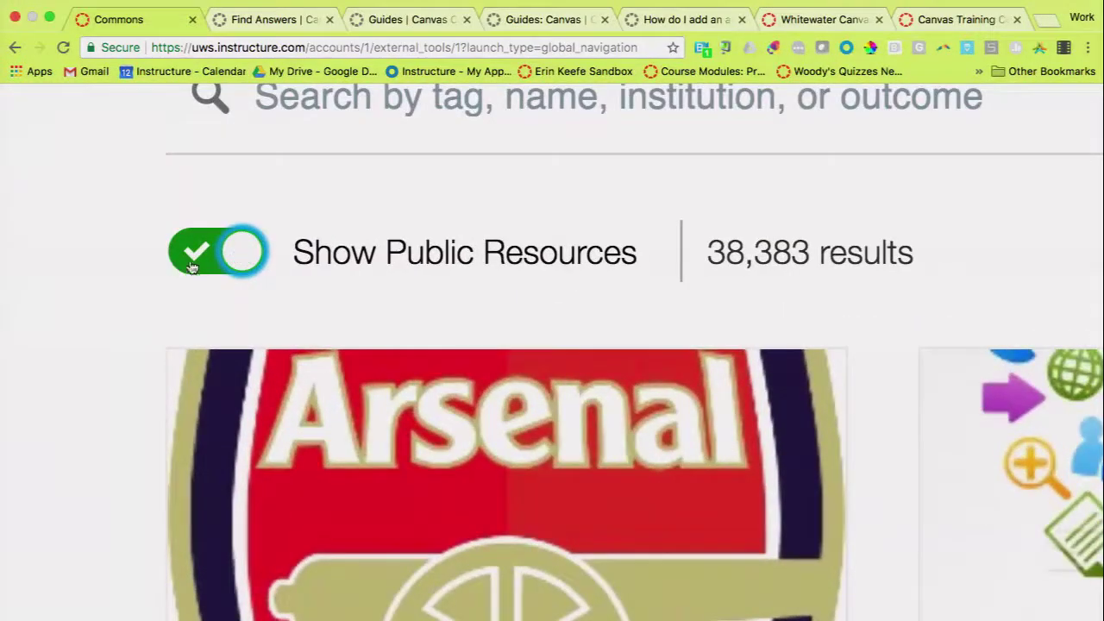
- Toggle Show Public Resources off and on, then open 'Module 6 pages 10 and 11'
{"action": "left_click", "coordinate": [250, 263]}
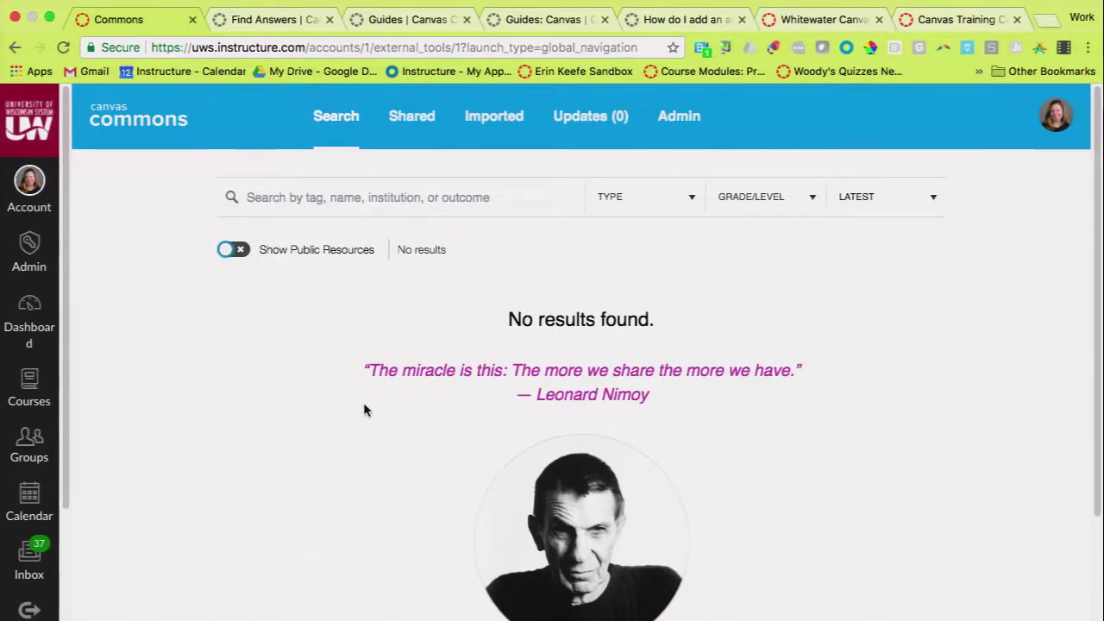
{"action": "left_click", "coordinate": [233, 250]}
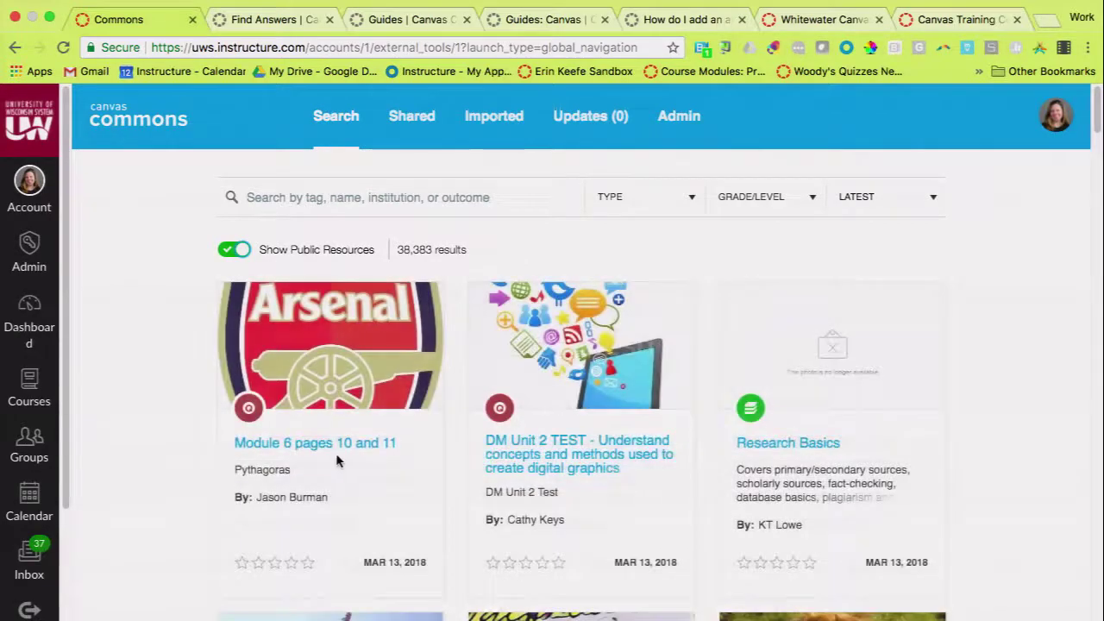
{"action": "left_click", "coordinate": [347, 447]}
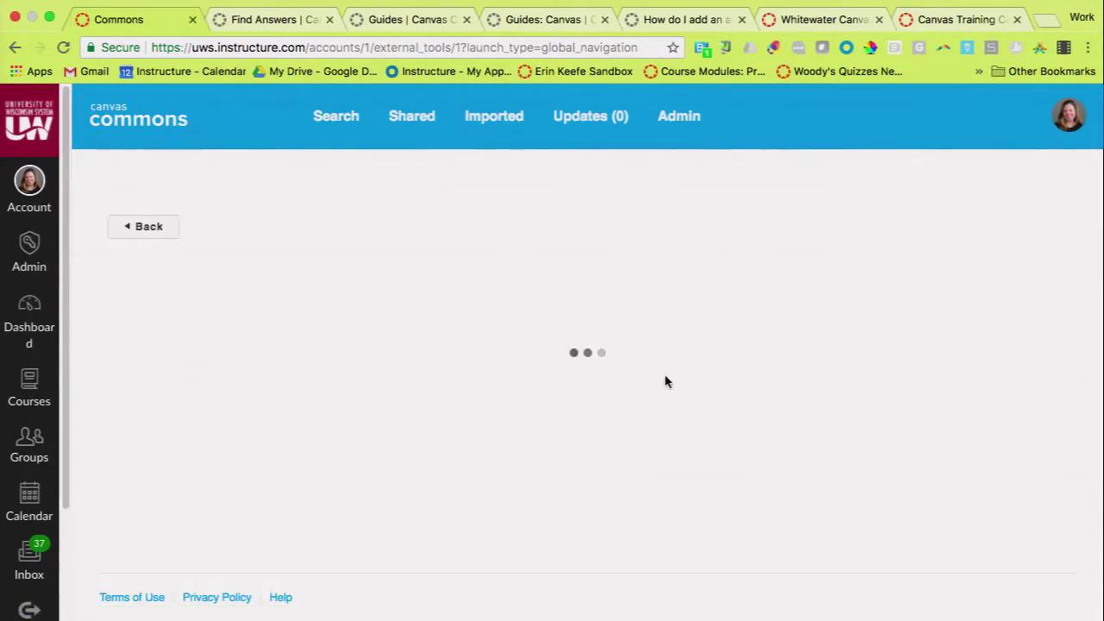
- Tick EK UWS Sandbox as the course in the Import into Canvas panel
{"action": "scroll", "coordinate": [927, 345], "scroll_direction": "up", "scroll_amount": 5}
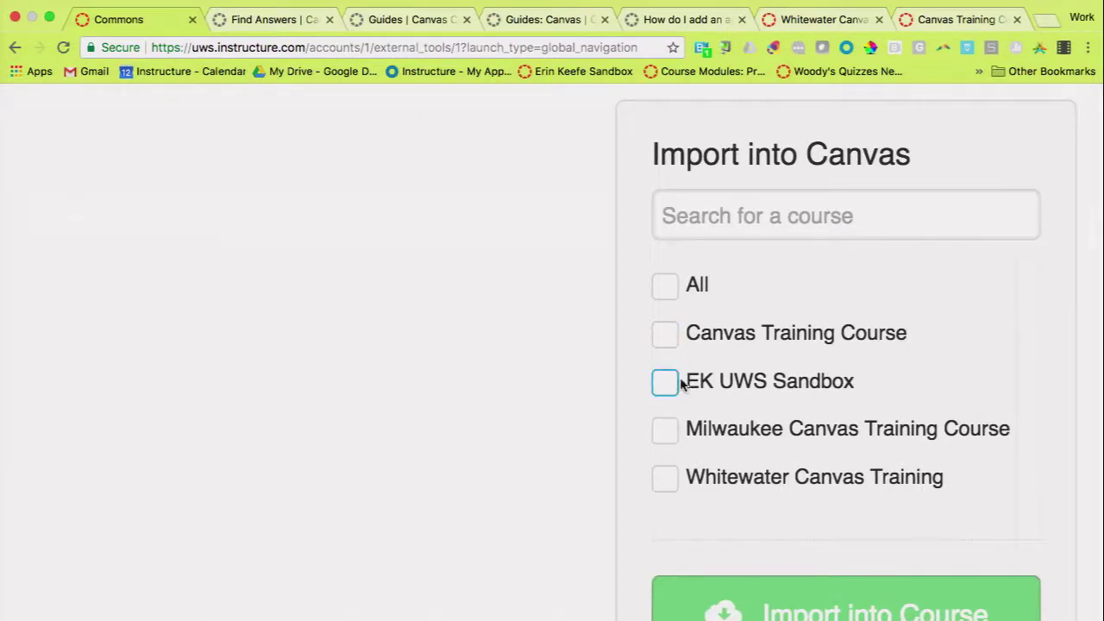
{"action": "left_click", "coordinate": [665, 385]}
{"action": "scroll", "coordinate": [796, 357], "scroll_direction": "down", "scroll_amount": 3}
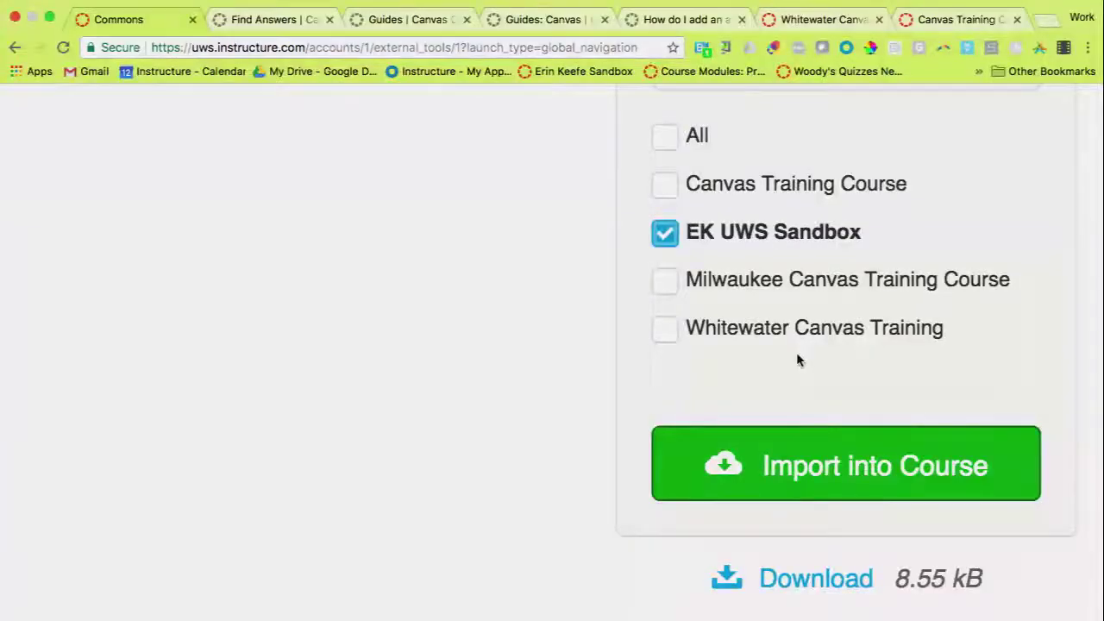
{"action": "key", "text": "super+minus"}
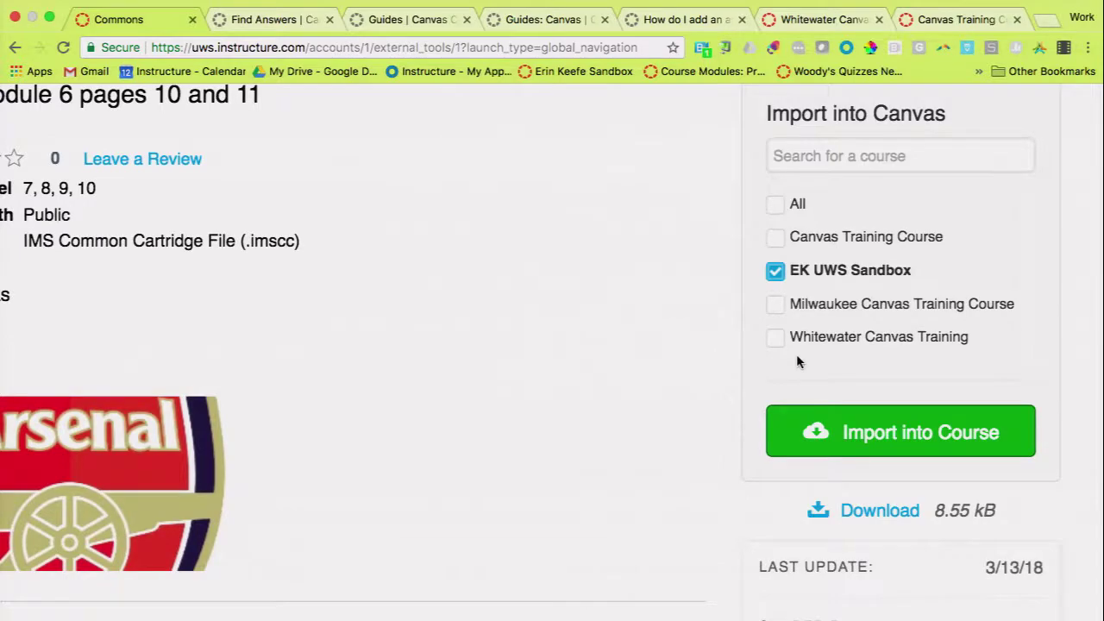
{"action": "key", "text": "super+minus"}
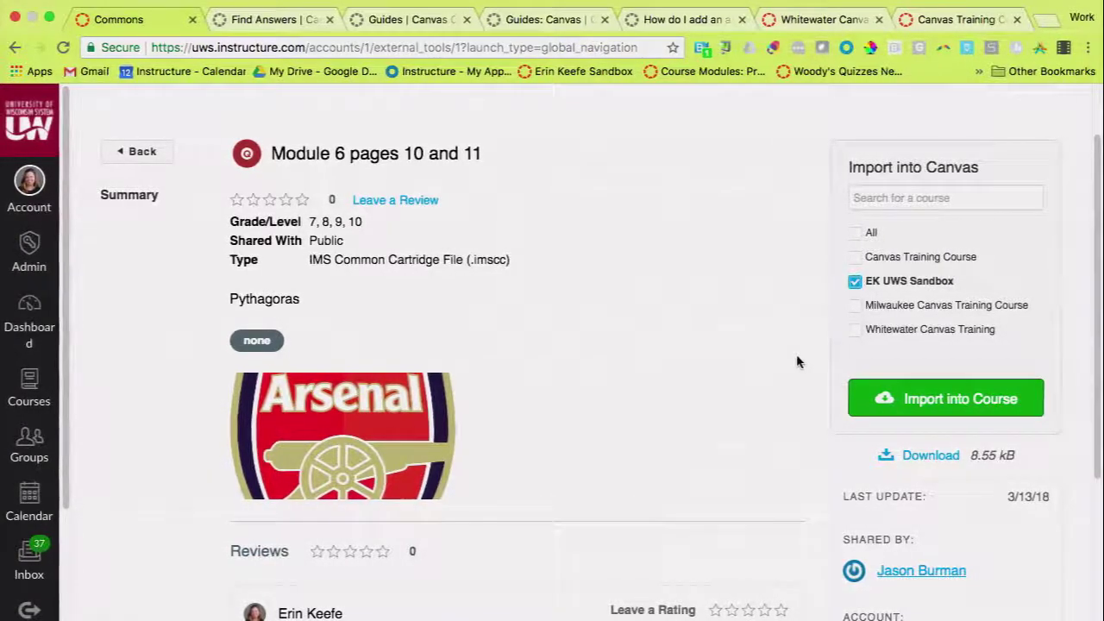
- Uncheck EK UWS Sandbox in the Import into Canvas panel
{"action": "left_click", "coordinate": [854, 282]}
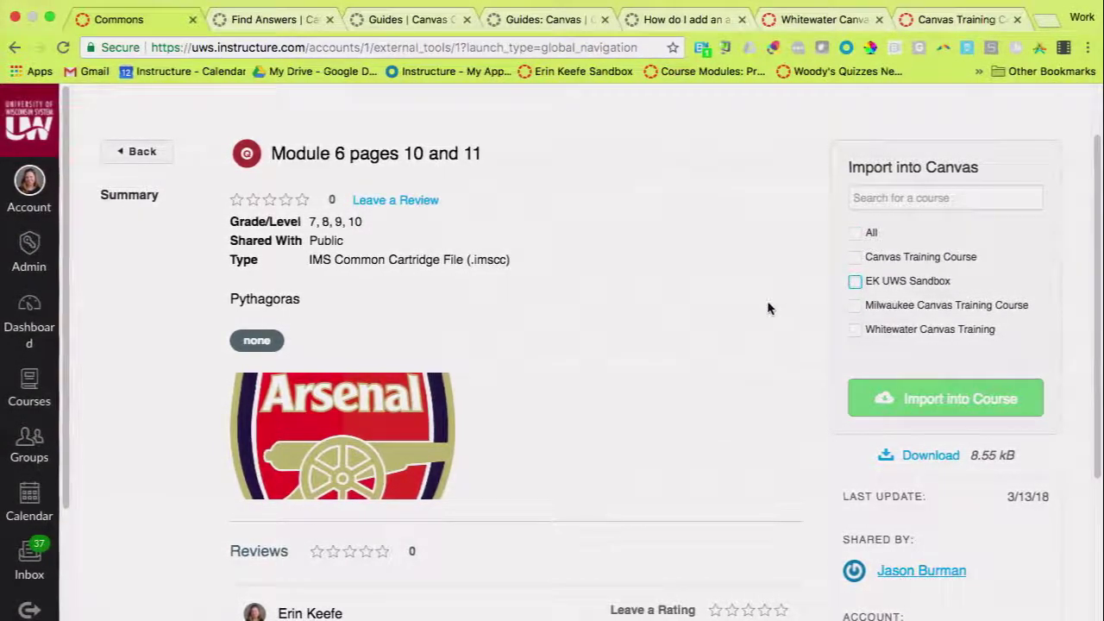